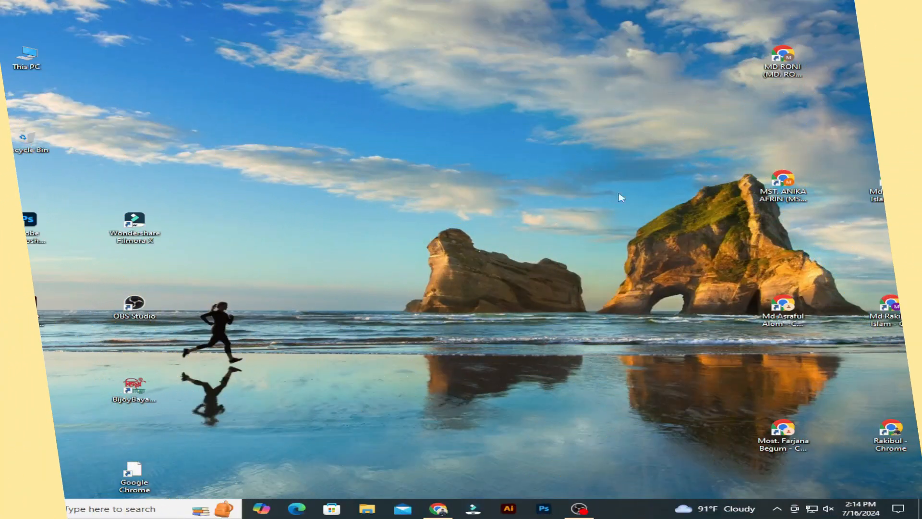
Switch to Chrome, expand the Outsourcing Earning page's management sidebar and bring the page's post composer into view
click(438, 508)
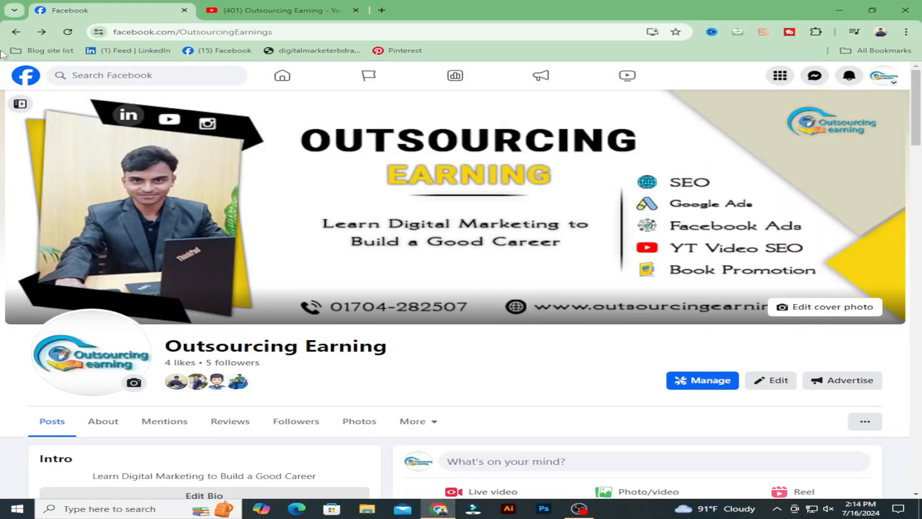
click(20, 104)
scroll(441, 293, down, 15)
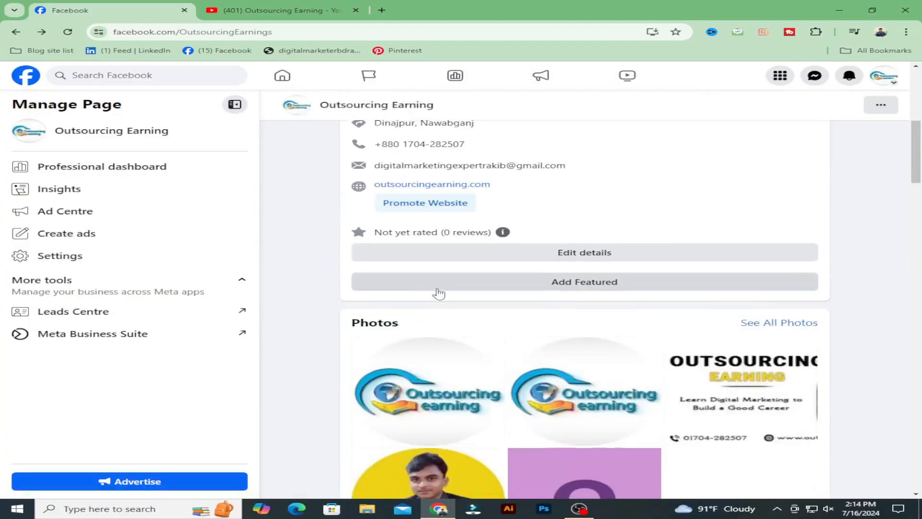
scroll(440, 292, up, 2)
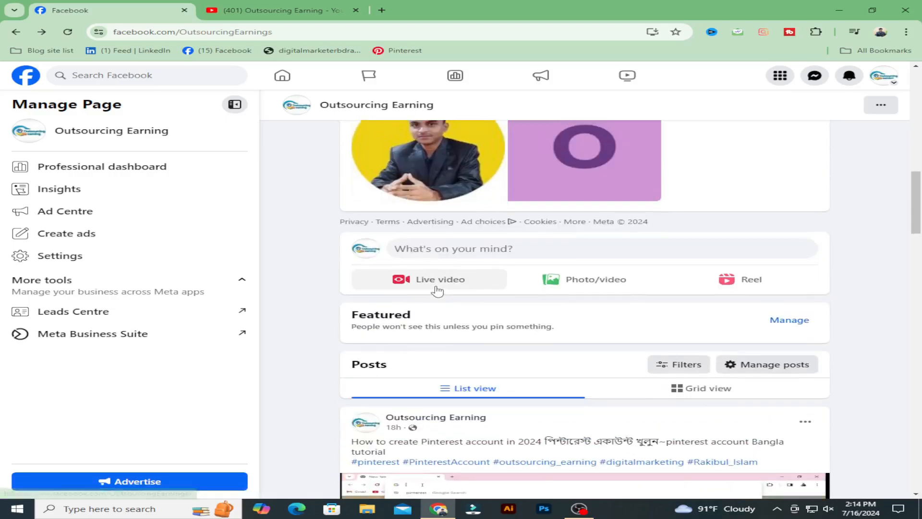
click(477, 250)
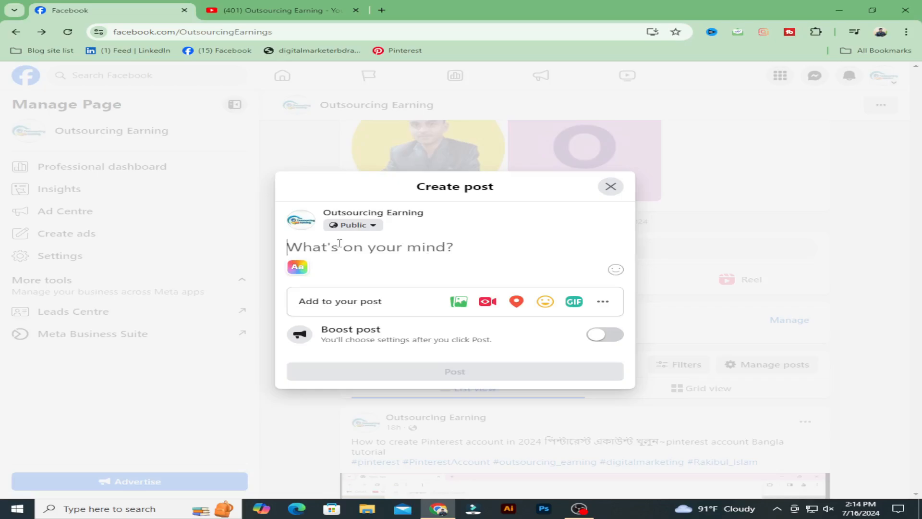
click(459, 301)
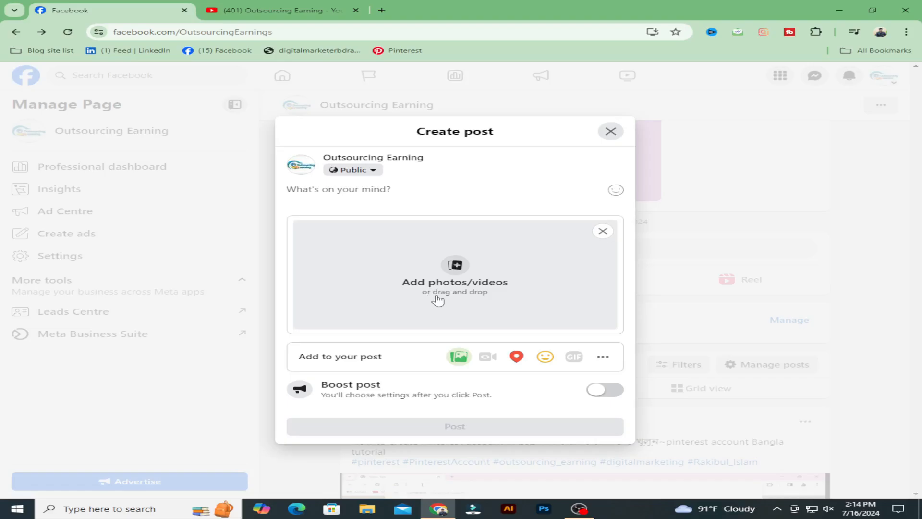
click(611, 131)
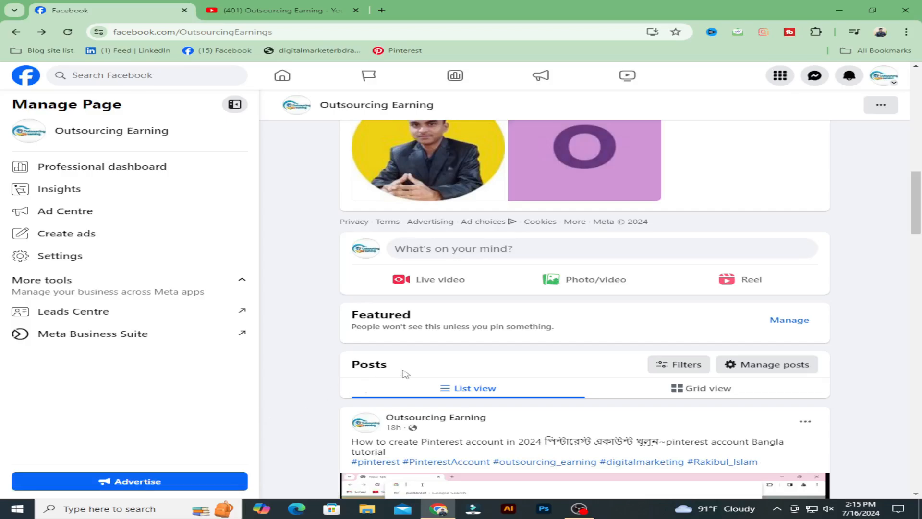
Capture the web page area and outline the Manage Page sidebar and its Meta Business Suite entry with red rectangles
key(Print)
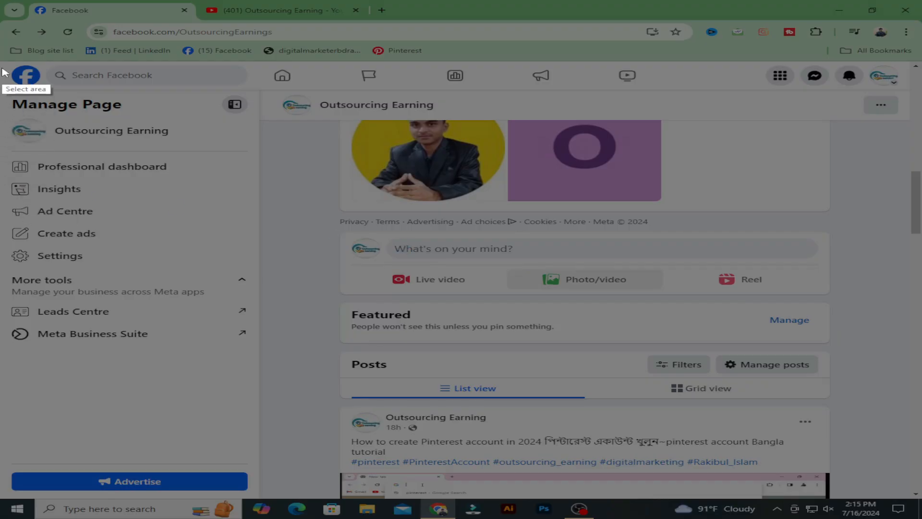
mouse_move(2, 62)
mouse_down()
mouse_move(330, 357)
mouse_move(920, 468)
mouse_move(918, 490)
mouse_up()
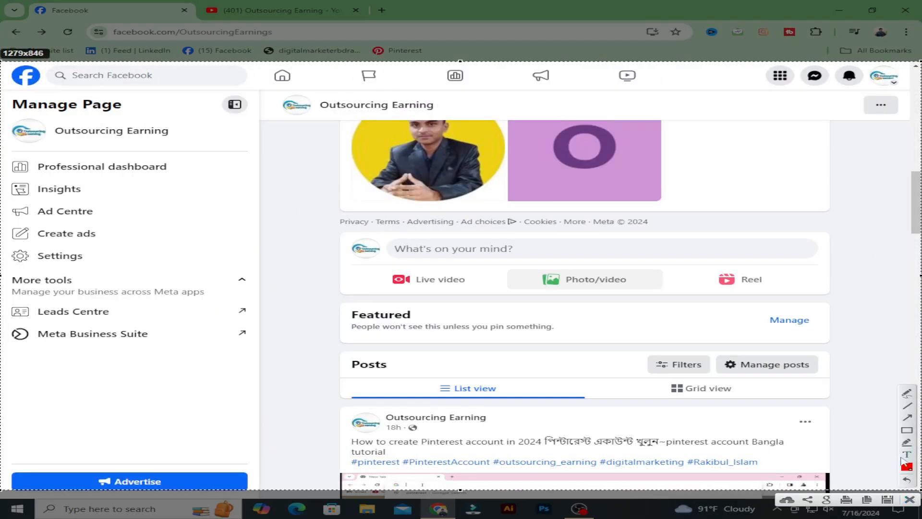
click(907, 431)
mouse_move(4, 80)
mouse_down()
mouse_move(140, 243)
mouse_move(229, 391)
mouse_move(247, 391)
mouse_up()
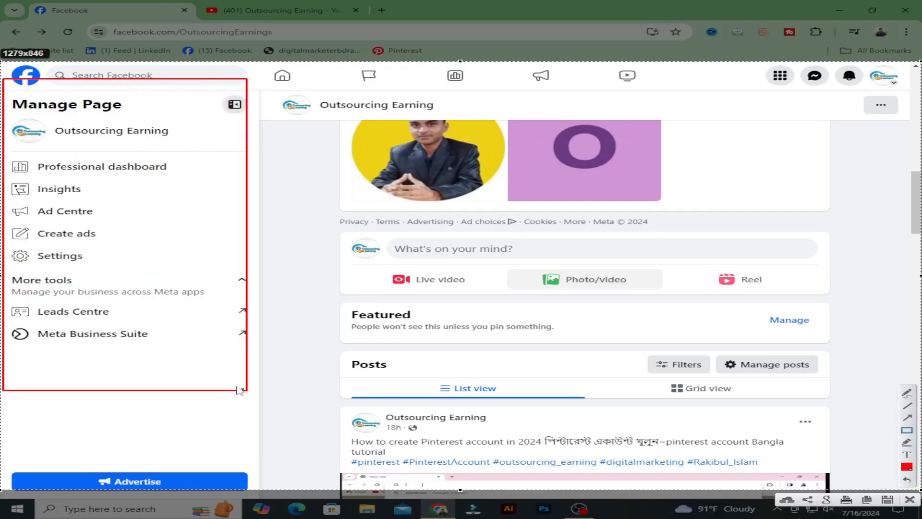
drag(7, 325, 160, 345)
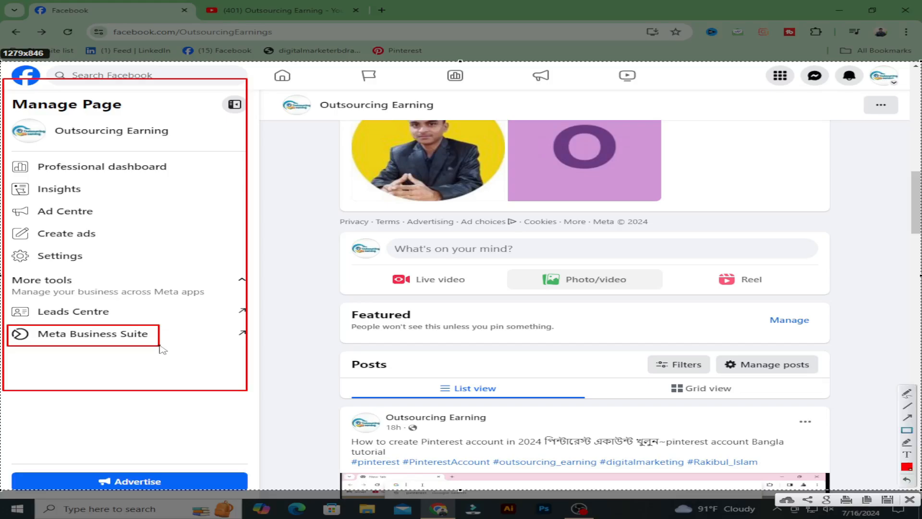
Open Meta Business Suite, start a new post and check that it is going to the Outsourcing Earning Facebook page
click(107, 340)
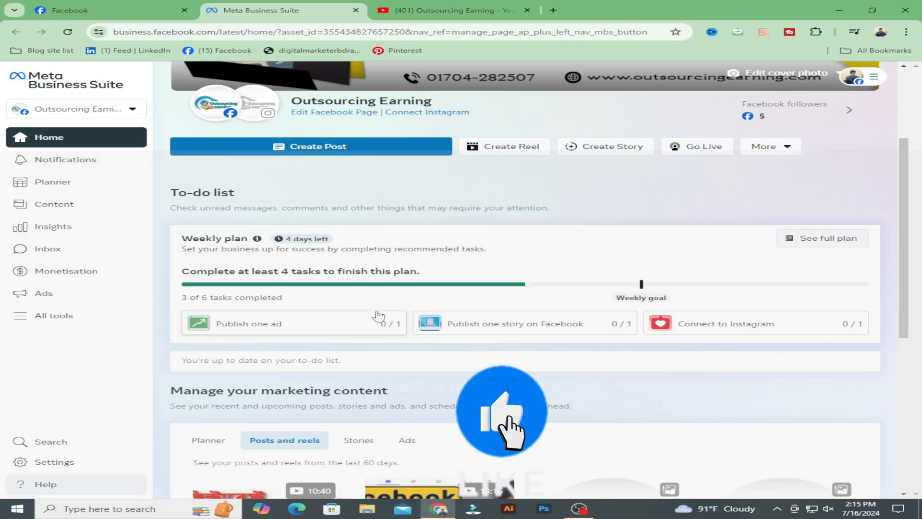
click(329, 153)
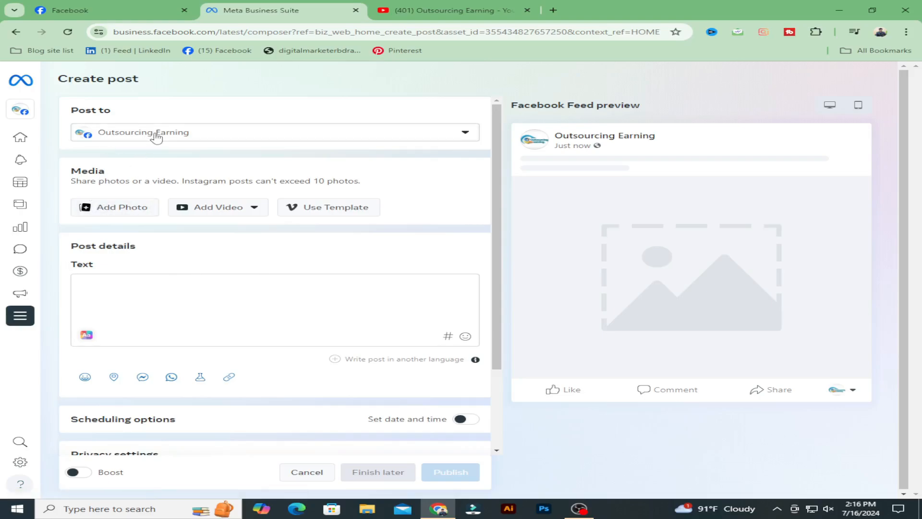
click(463, 134)
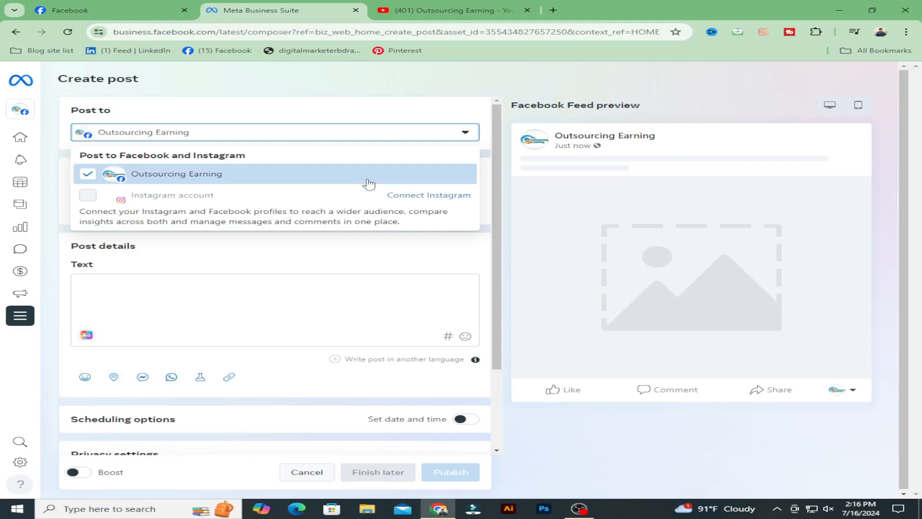
click(466, 134)
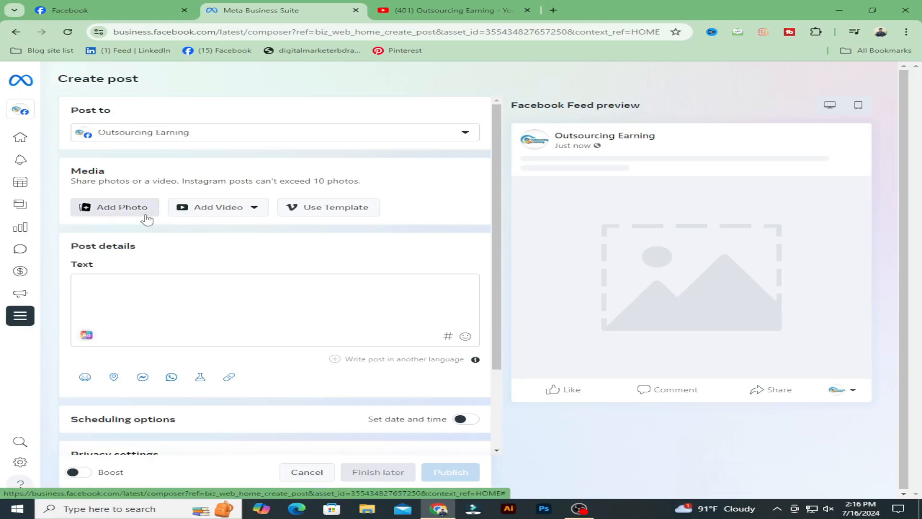
Upload the "How to Create Business Email Account 2024" video from the computer to the post
click(225, 210)
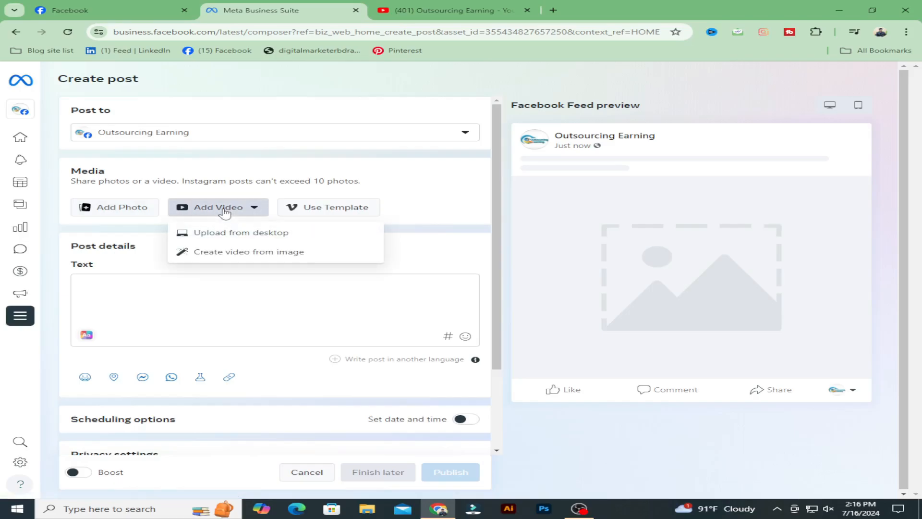
click(256, 235)
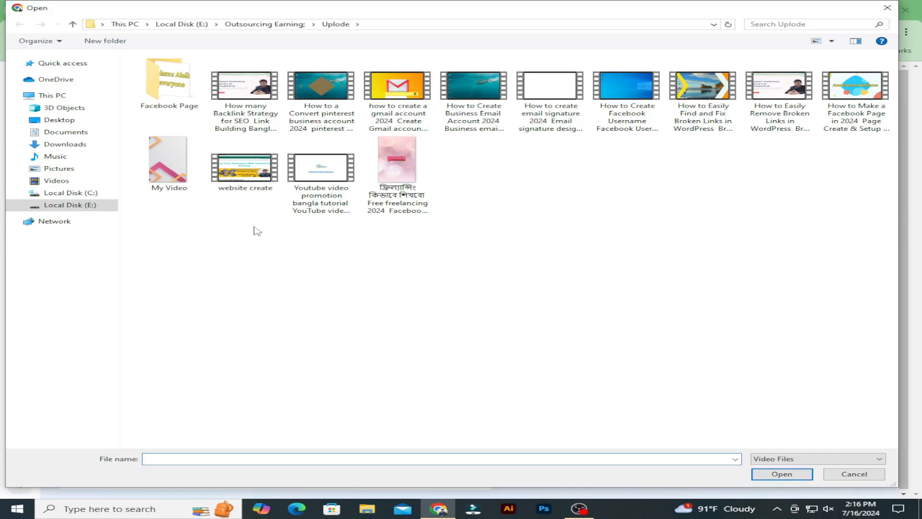
click(485, 105)
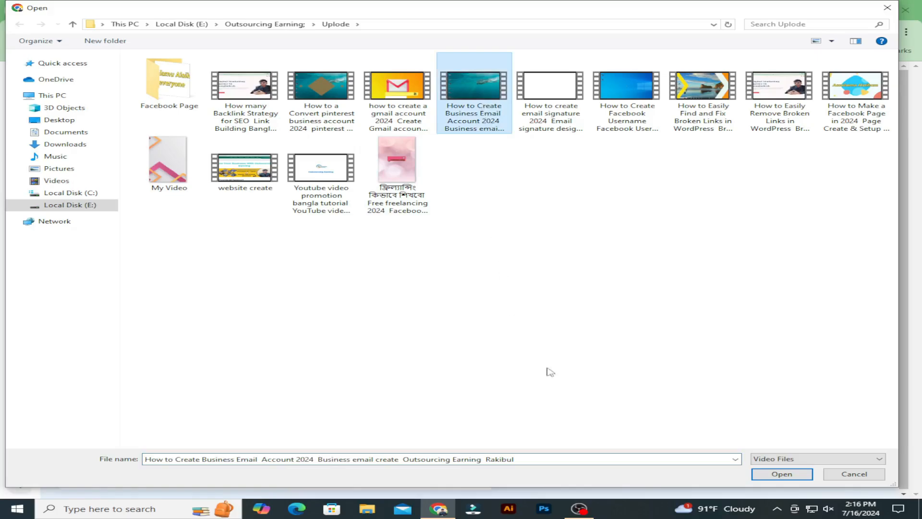
click(792, 475)
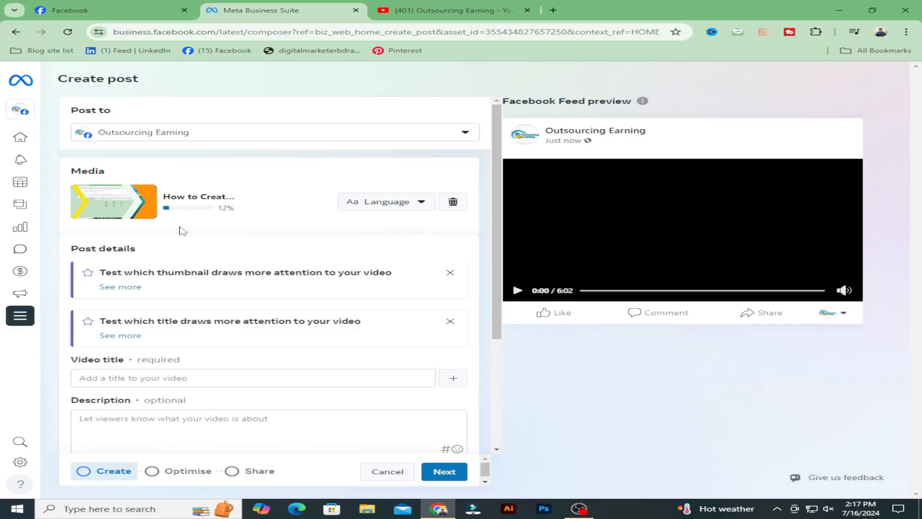
Set the uploaded video's language to Bengali
click(421, 202)
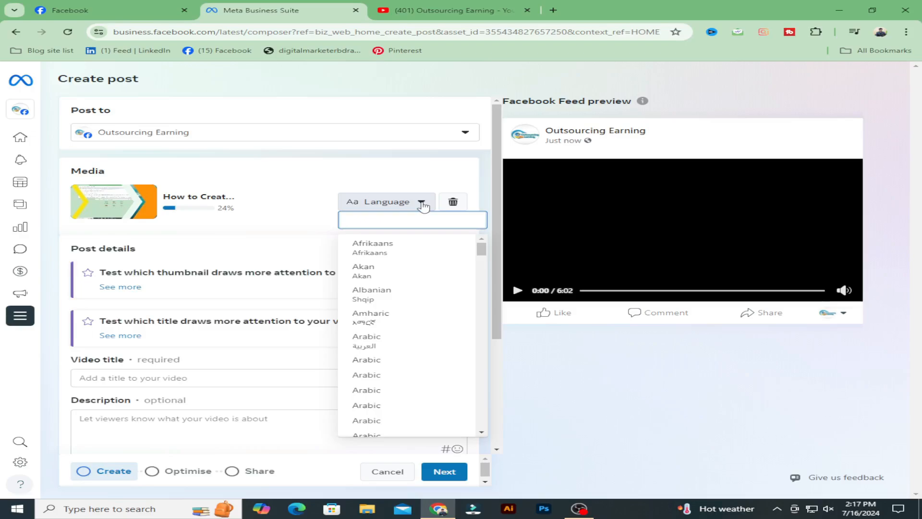
scroll(423, 354, down, 5)
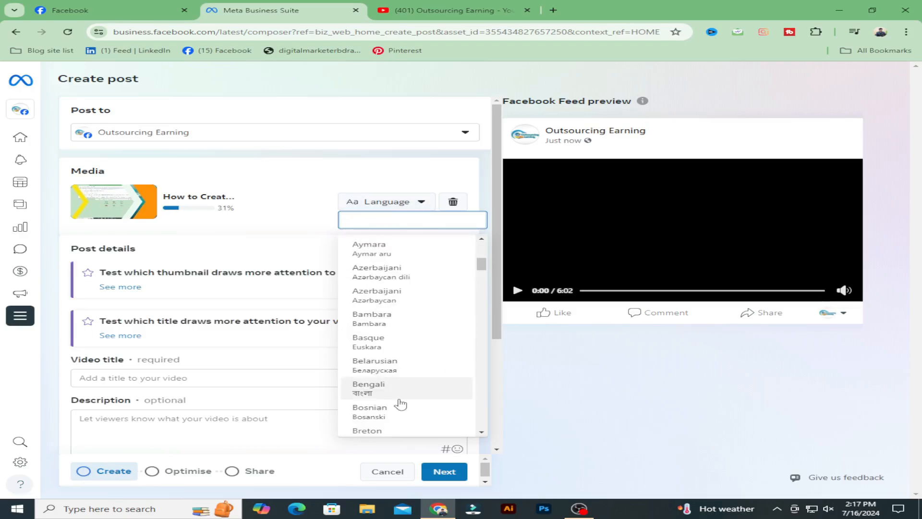
click(373, 389)
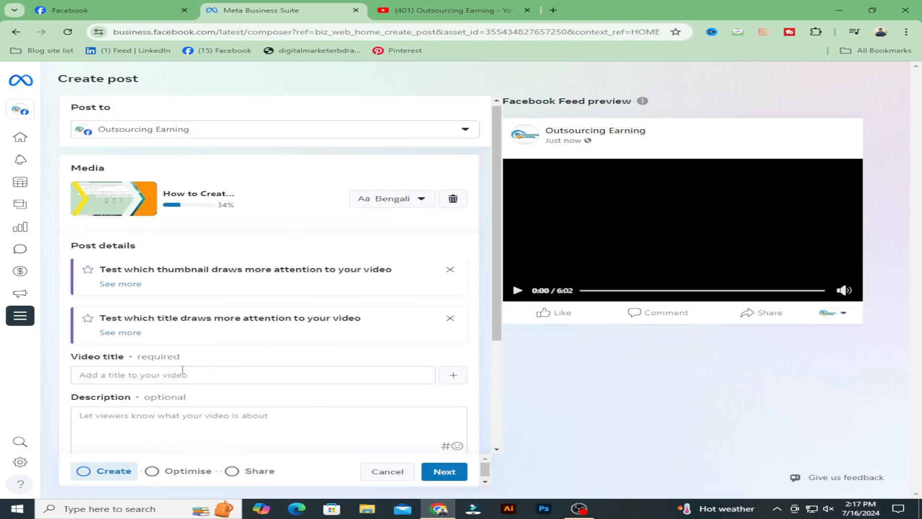
Enter the video title "How to Create Business Email Account 2024 | Business email create | Outsourcing Earning" followed by the creator's name
scroll(96, 372, down, 1)
click(124, 329)
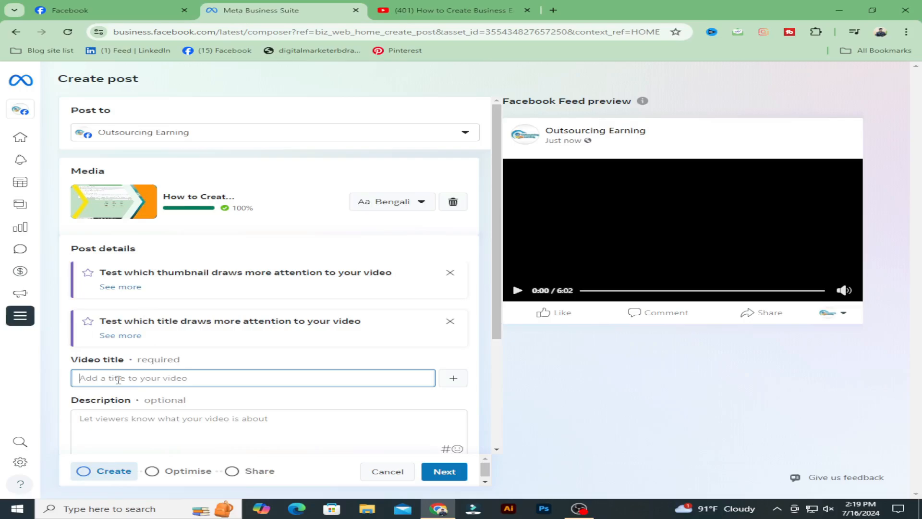
key(ctrl+v)
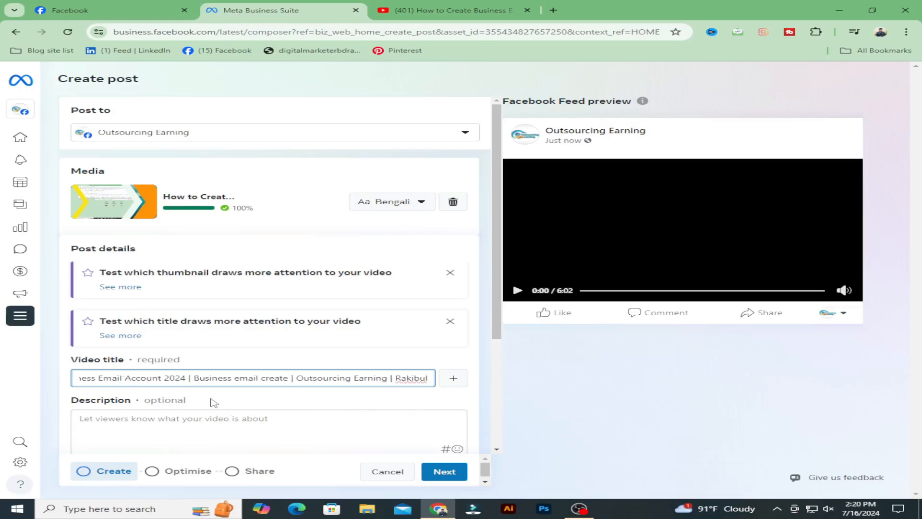
Fill the description with the video title and hashtags #Businessemailcreate #businessmail #outsourcing_earning #digitalmarketing #emailacoount plus the creator's name hashtag
scroll(213, 403, down, 3)
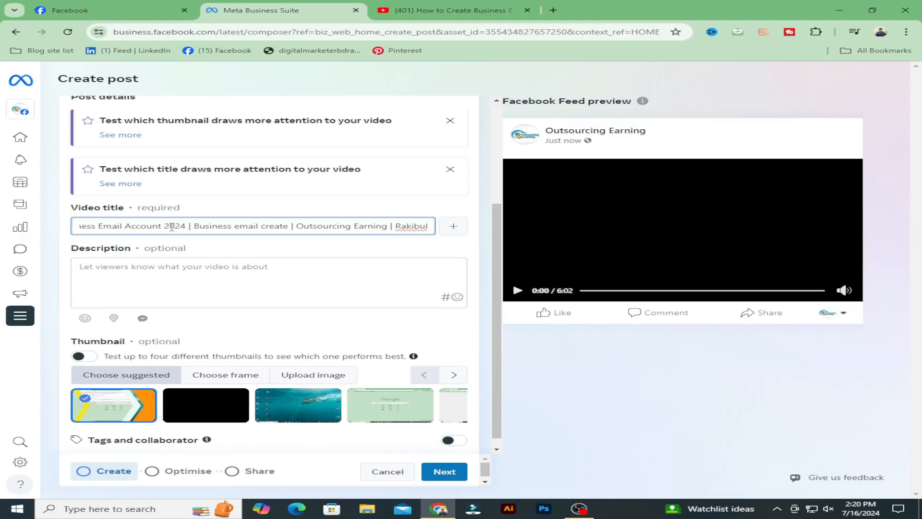
click(106, 270)
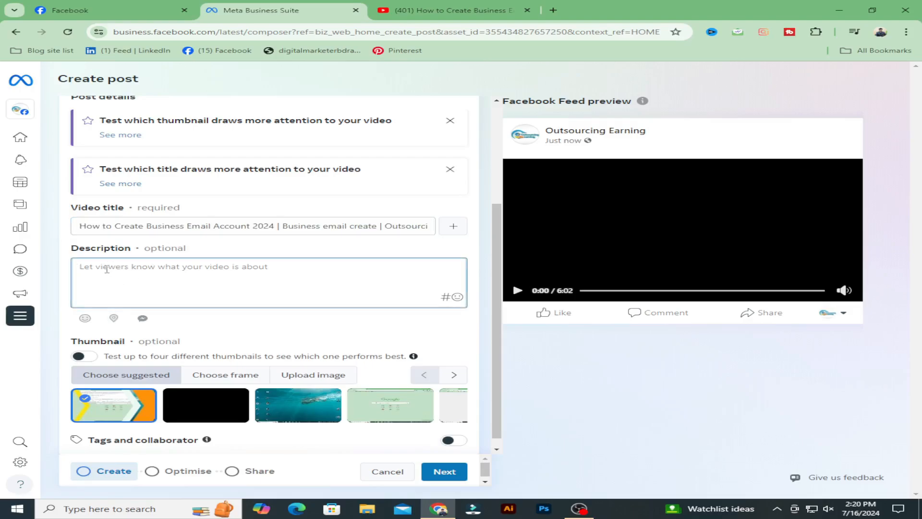
text(How to Create Business Email Account 2024 | Business email create | Outsourcing Earning | Rakibul)
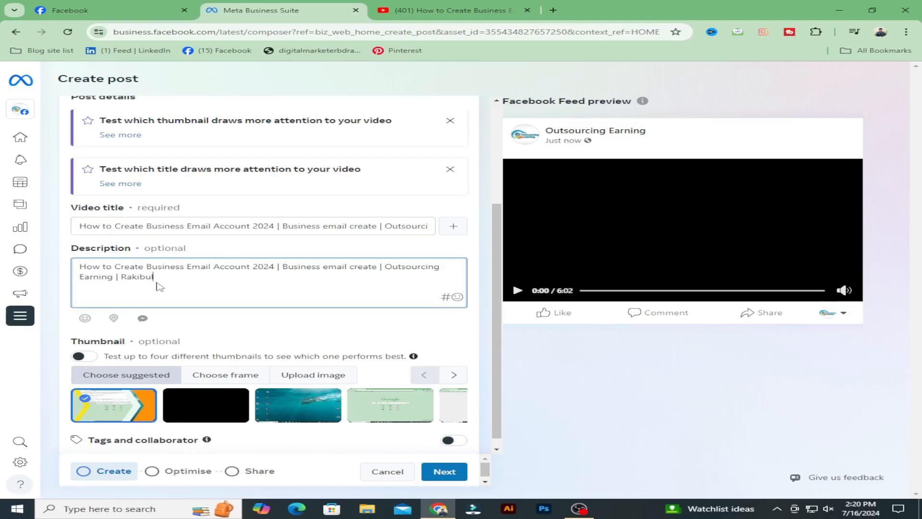
key(Return)
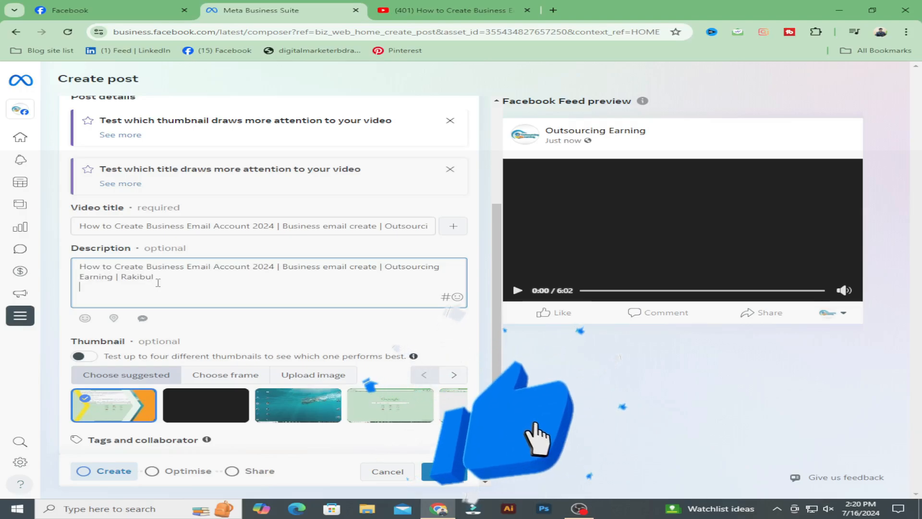
text(#)
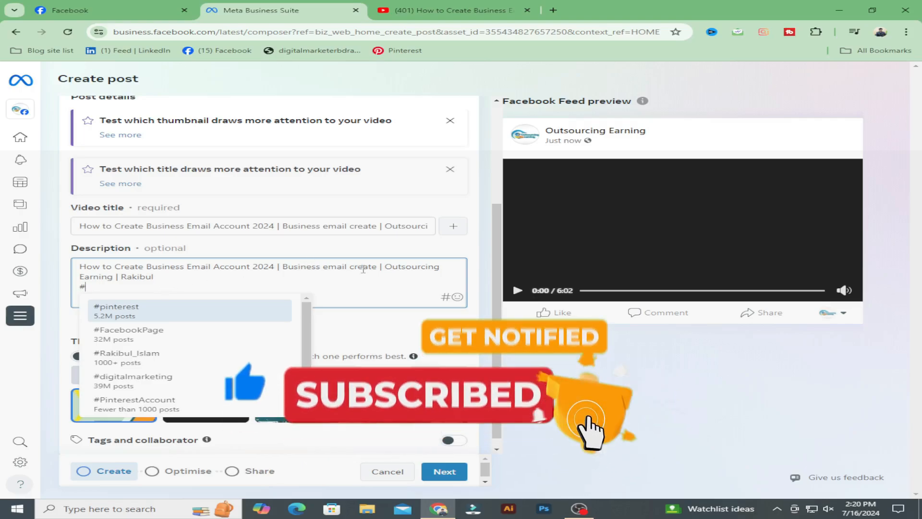
drag(372, 266, 284, 267)
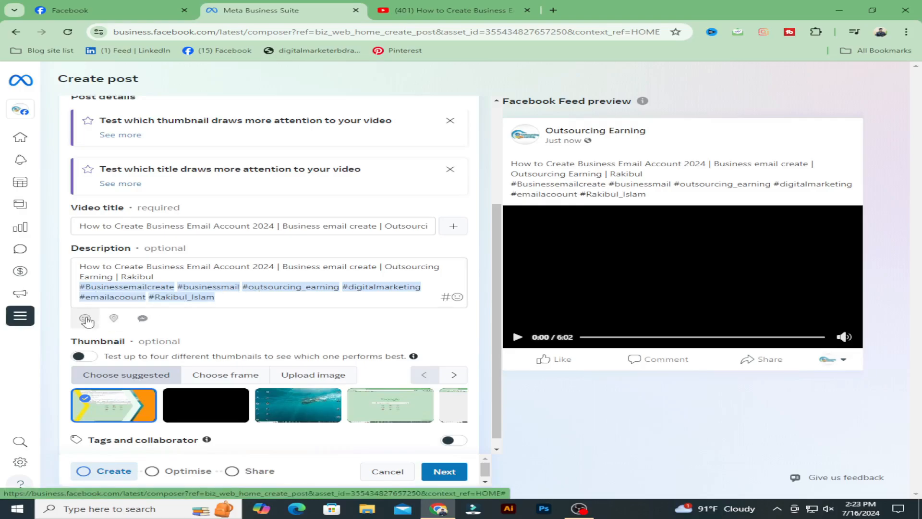
Set the post's location to Bangladesh and upload the "How to Create Business Email Account 2024" image as the custom thumbnail
click(113, 318)
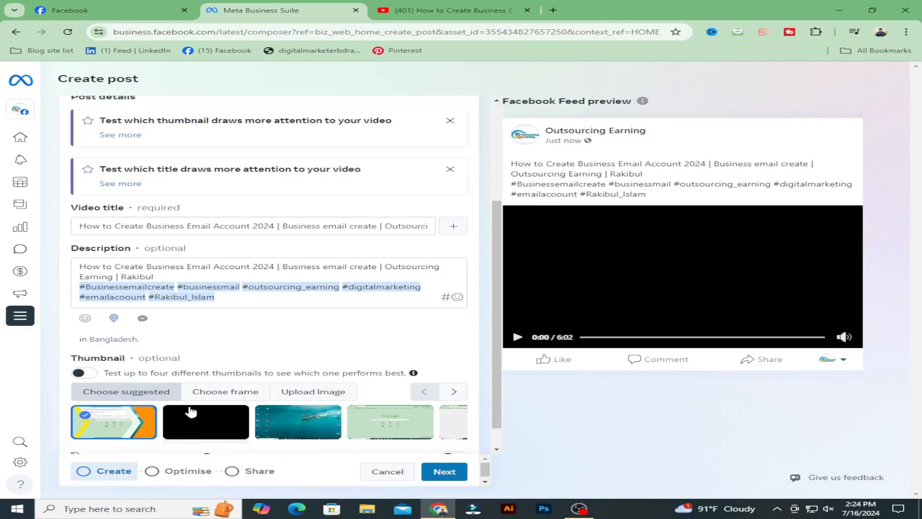
click(299, 398)
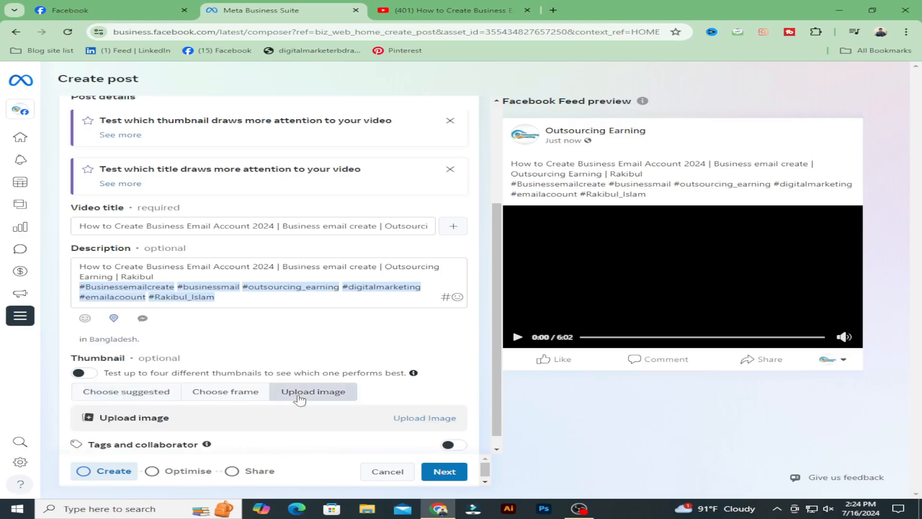
click(423, 420)
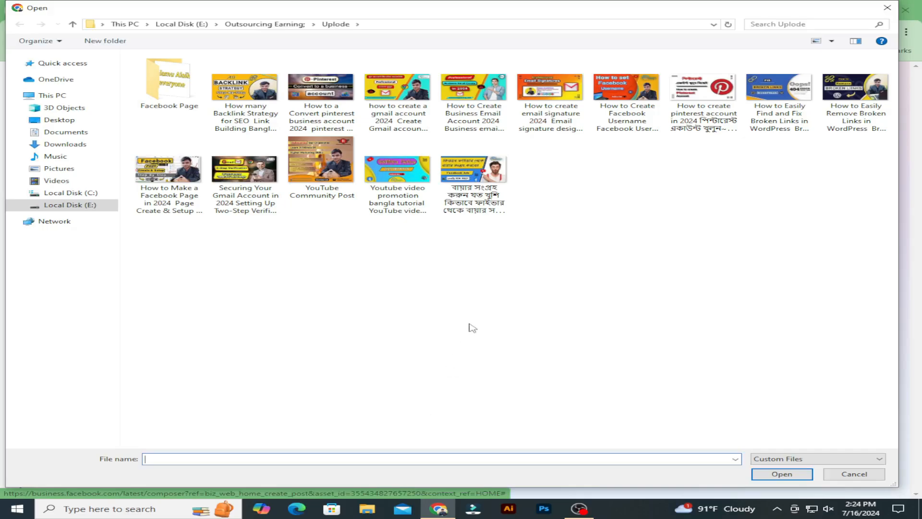
click(474, 88)
click(782, 474)
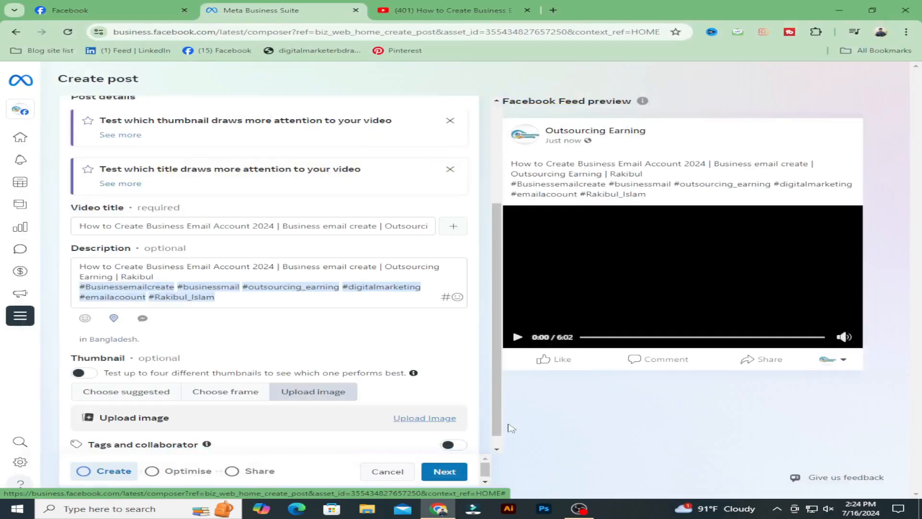
Turn on tags and add Business Email Create, Business Email, Business Email Create 2024, Outsourcing Earning, Digital Marketing, Email Acoount, Business Mail Create and the creator's name
scroll(406, 376, down, 1)
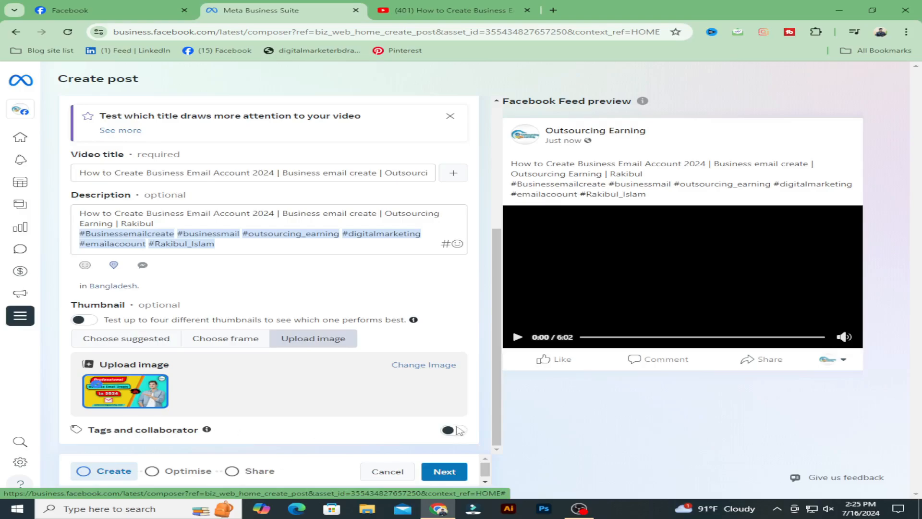
mouse_move(458, 431)
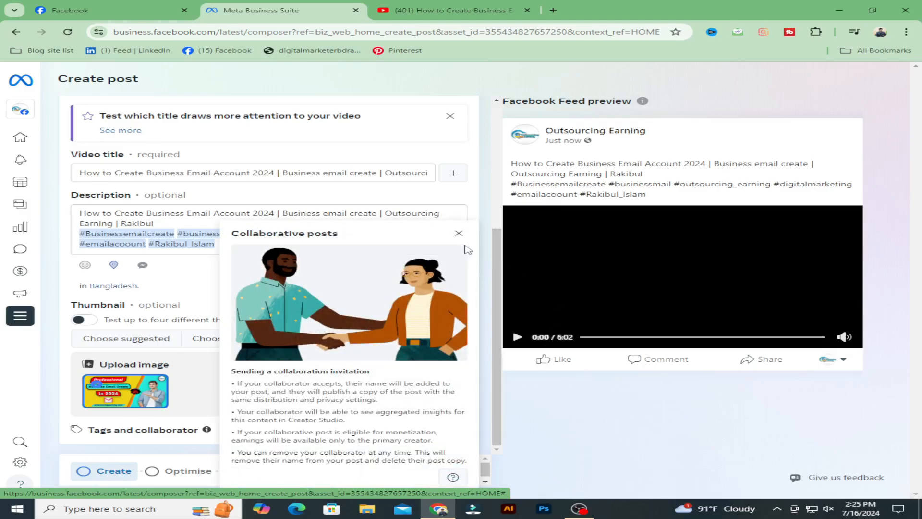
click(457, 431)
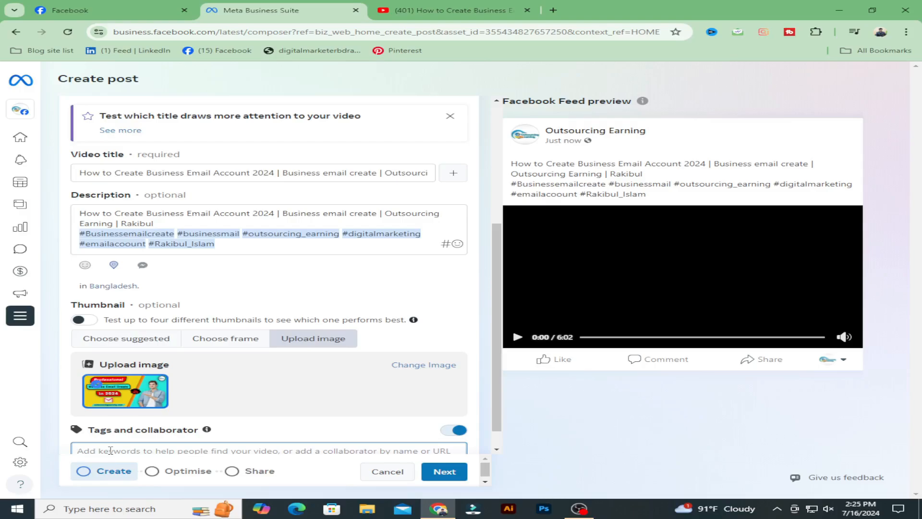
text(B)
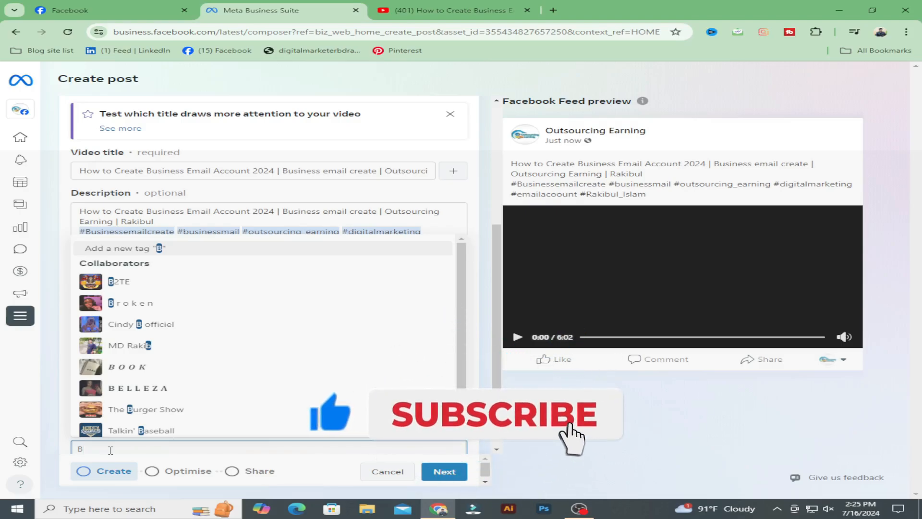
text(usi)
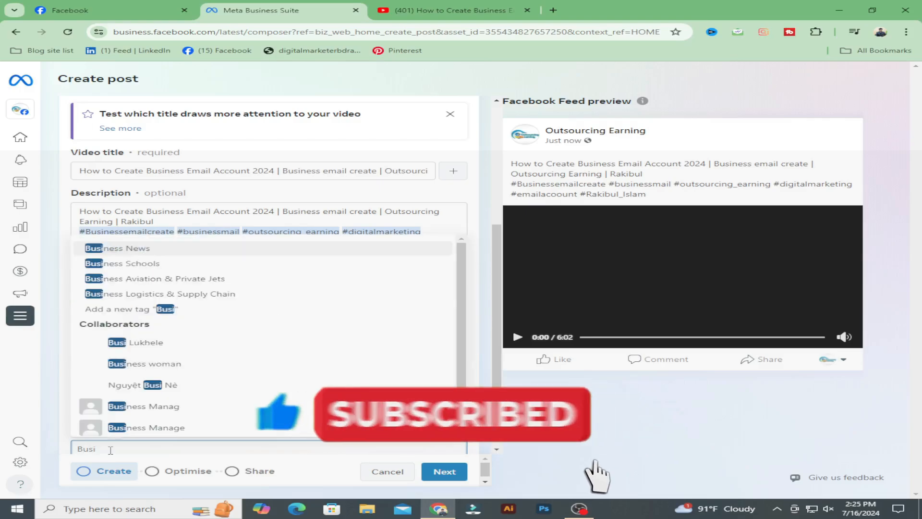
text(ness)
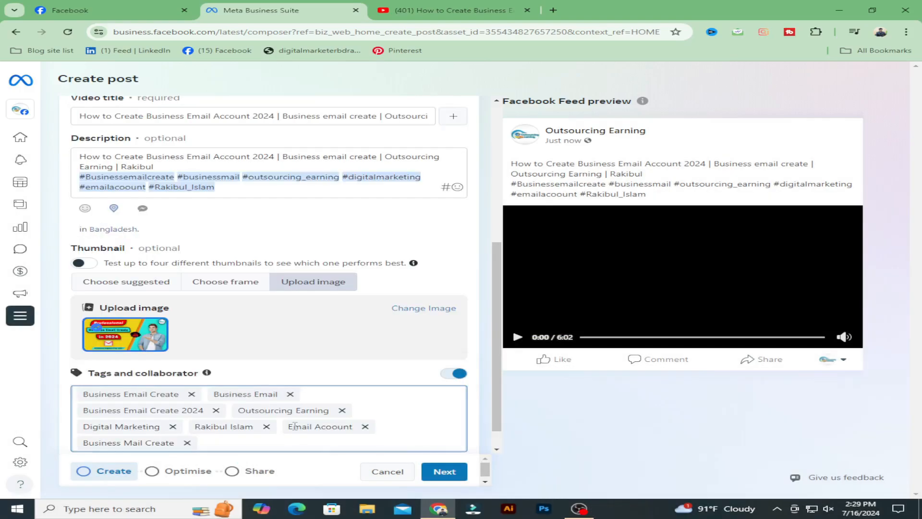
scroll(295, 427, down, 1)
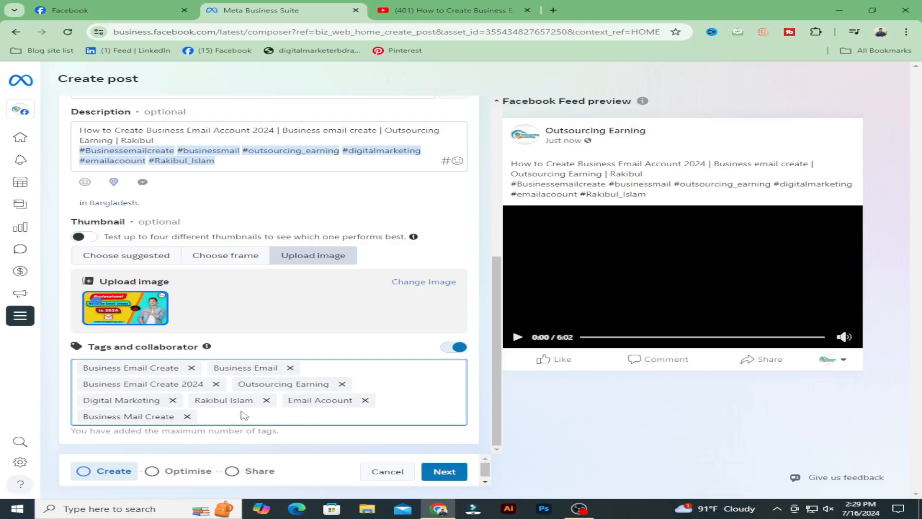
Continue past the media optimisations with captions kept enabled, and review the scheduling, copyright check and distribution options of the sharing stage
click(445, 473)
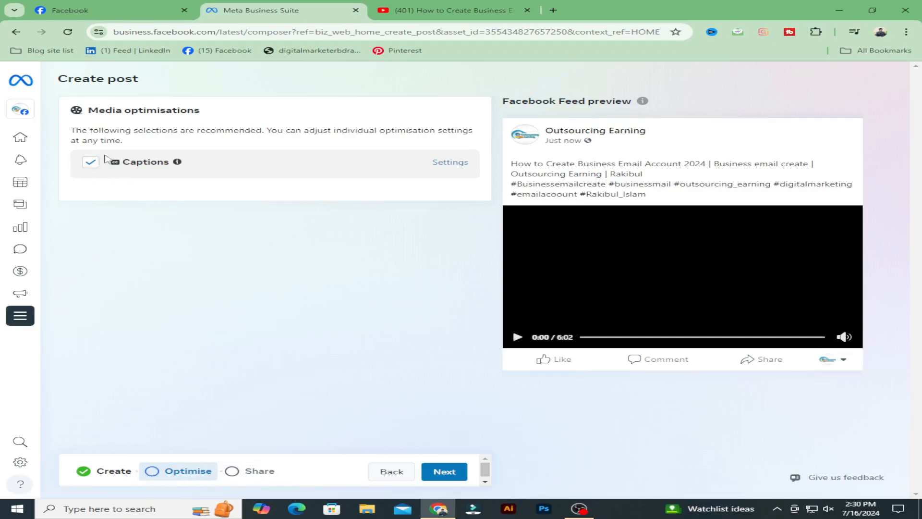
click(443, 474)
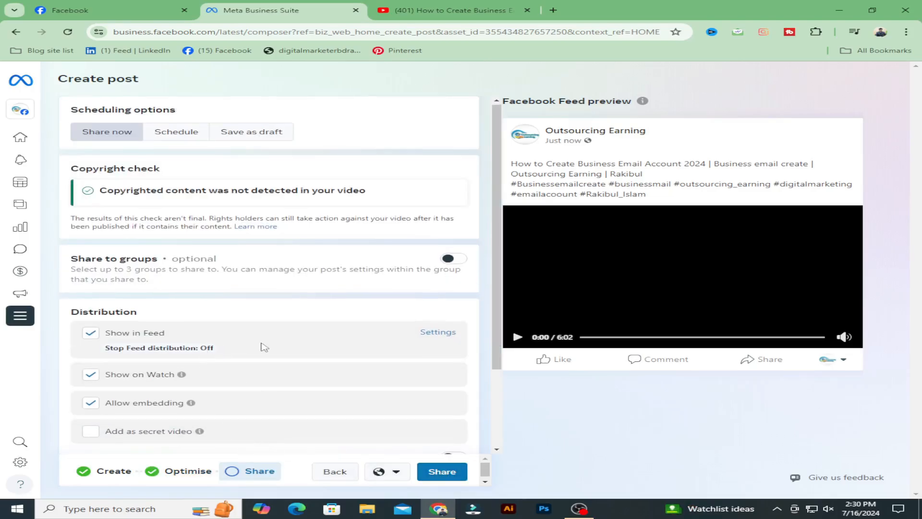
scroll(259, 346, down, 1)
scroll(202, 266, up, 1)
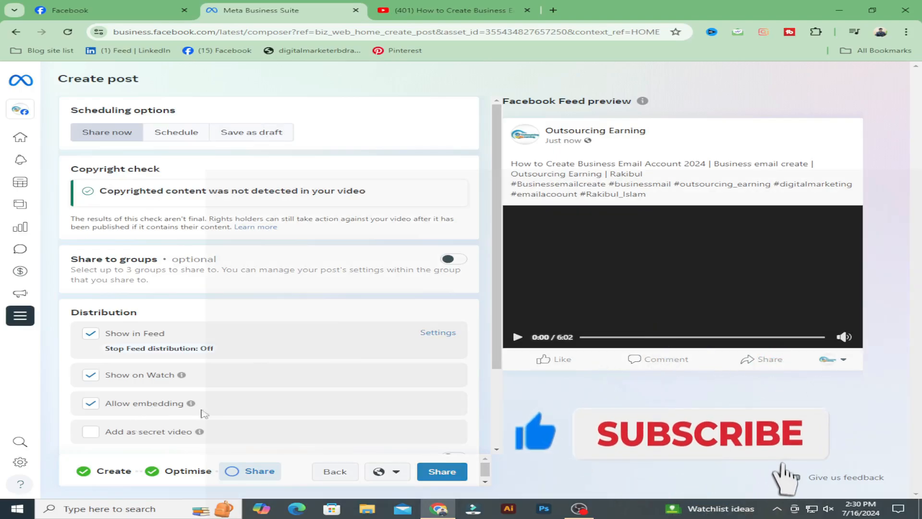
scroll(250, 403, down, 2)
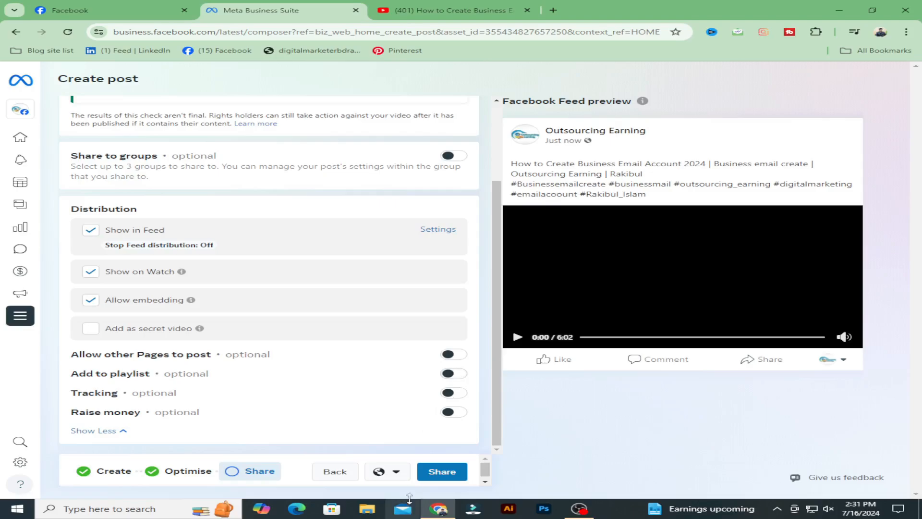
Share the video post immediately with a Public audience and dismiss the offer to create a reel from it
click(396, 473)
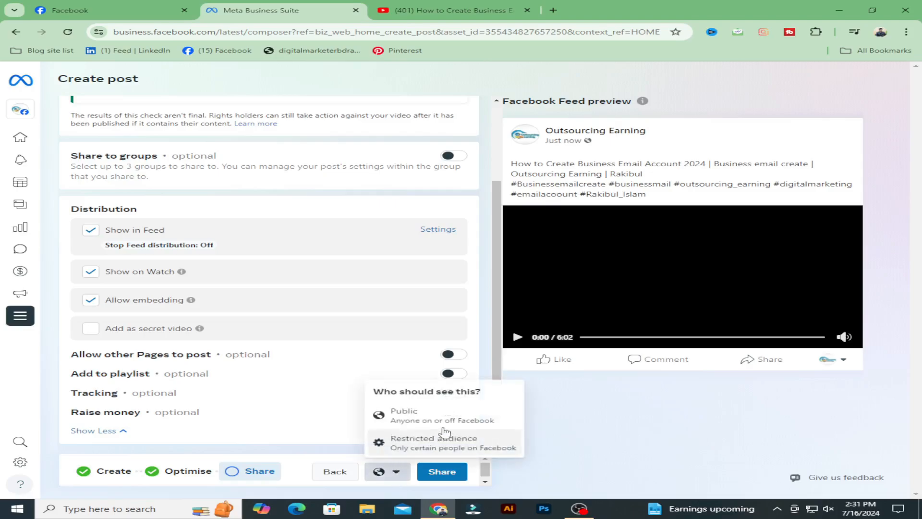
click(411, 414)
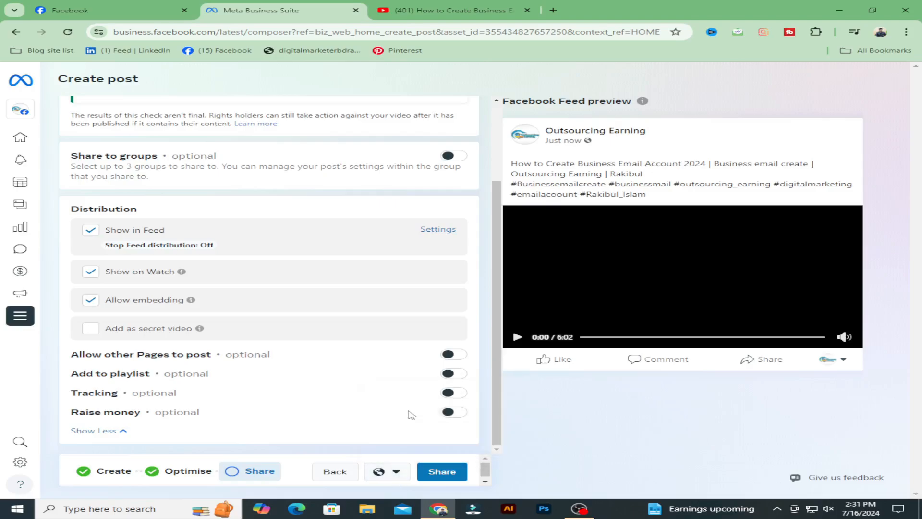
click(440, 473)
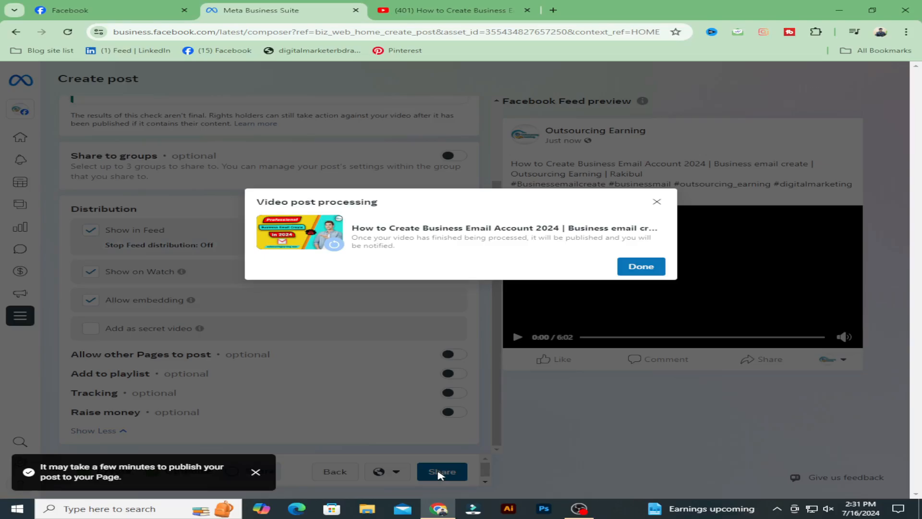
click(633, 272)
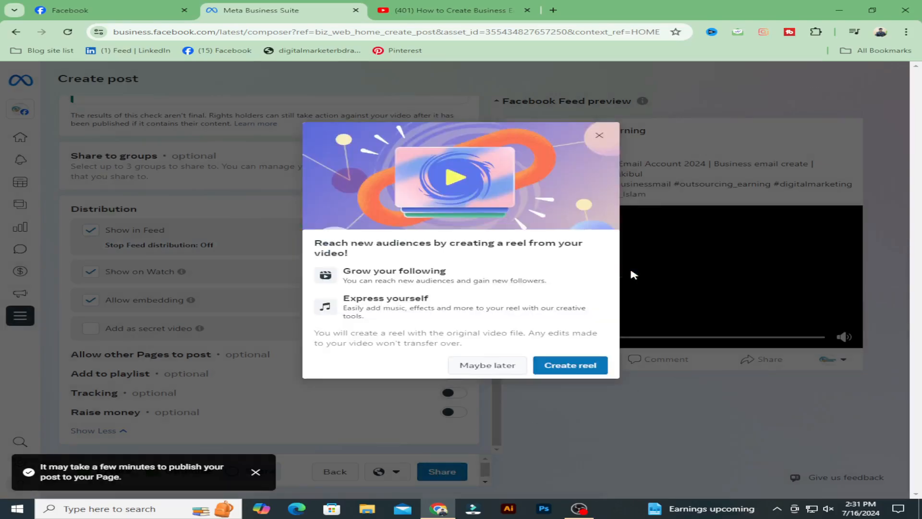
click(599, 137)
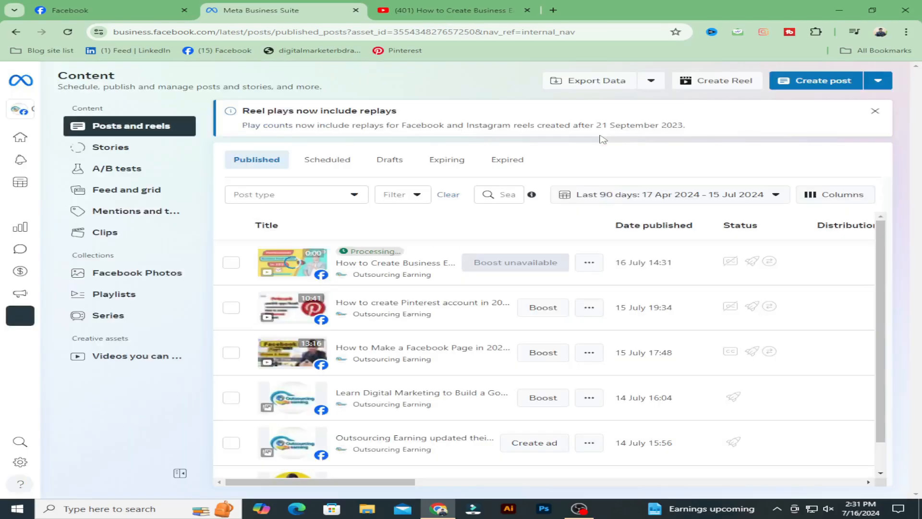